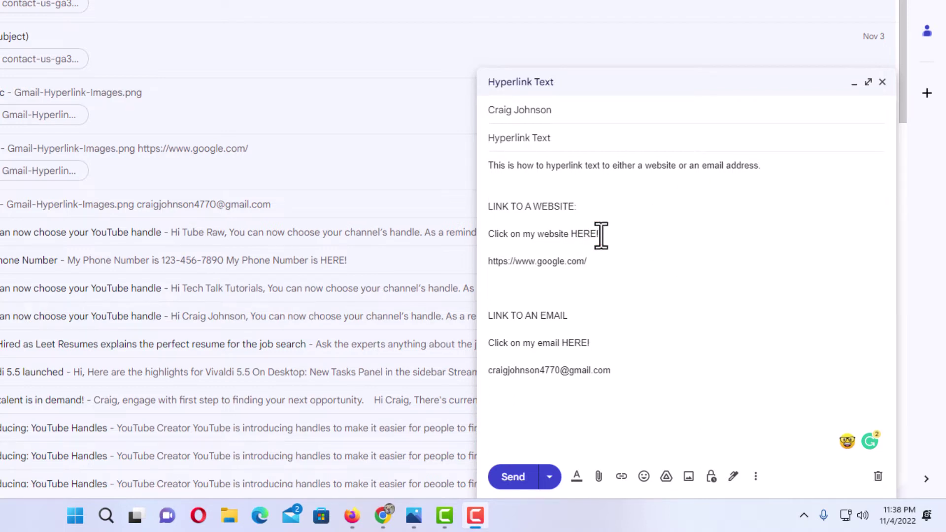
left_click_drag(599, 235, 571, 239)
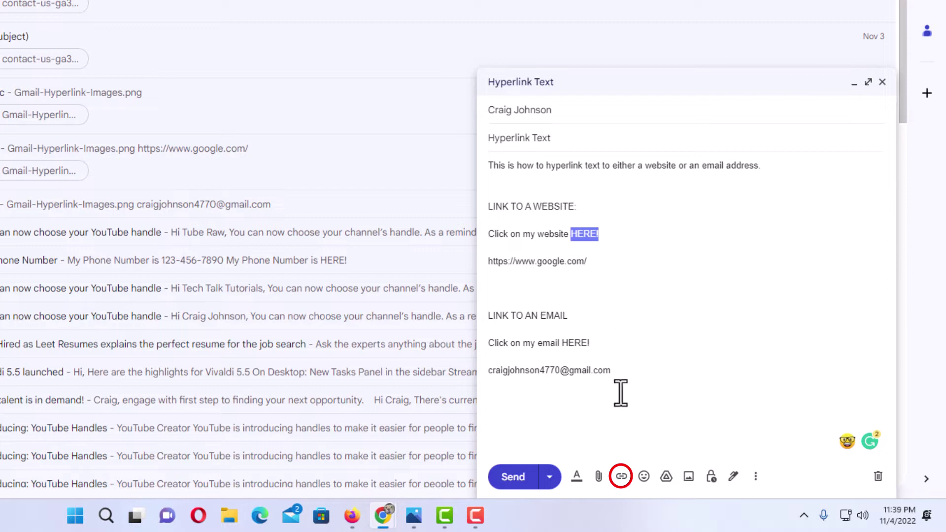
left_click(621, 476)
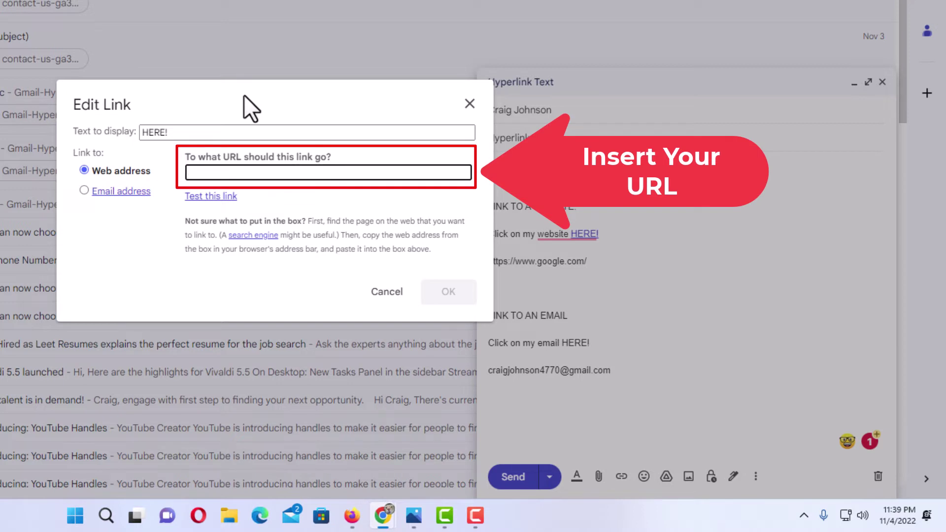
type("https://www.google.com/")
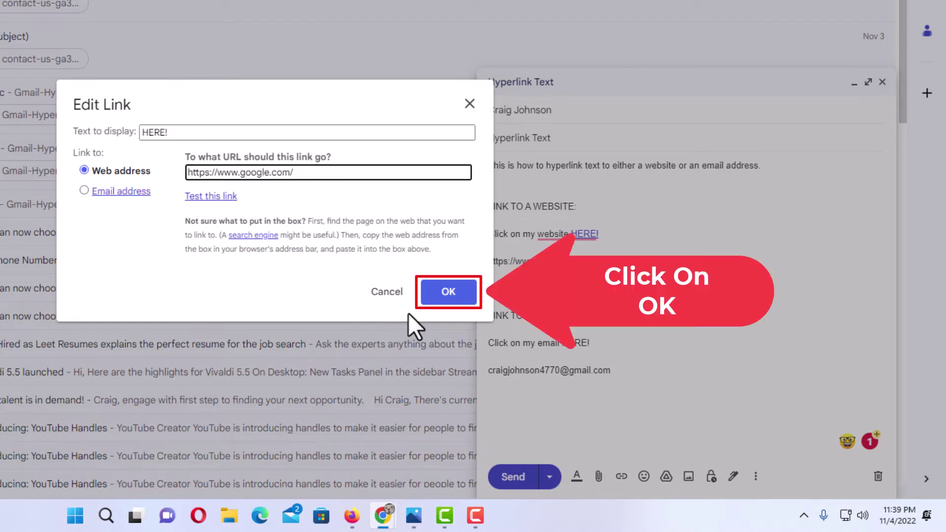
left_click(445, 299)
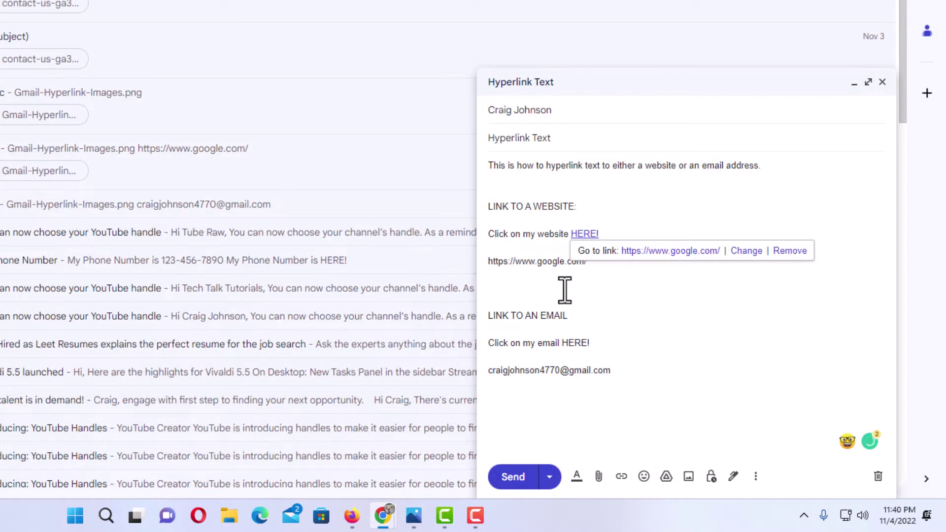
left_click(628, 309)
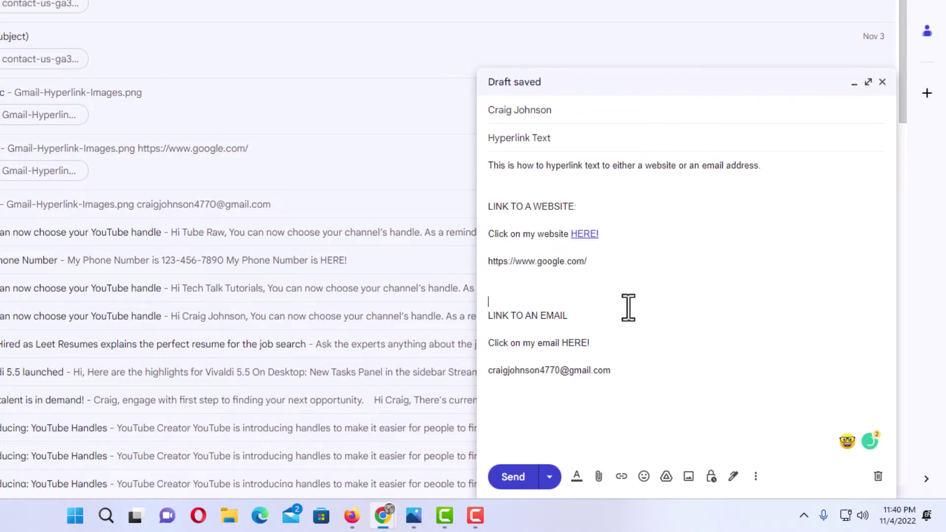
left_click(586, 234)
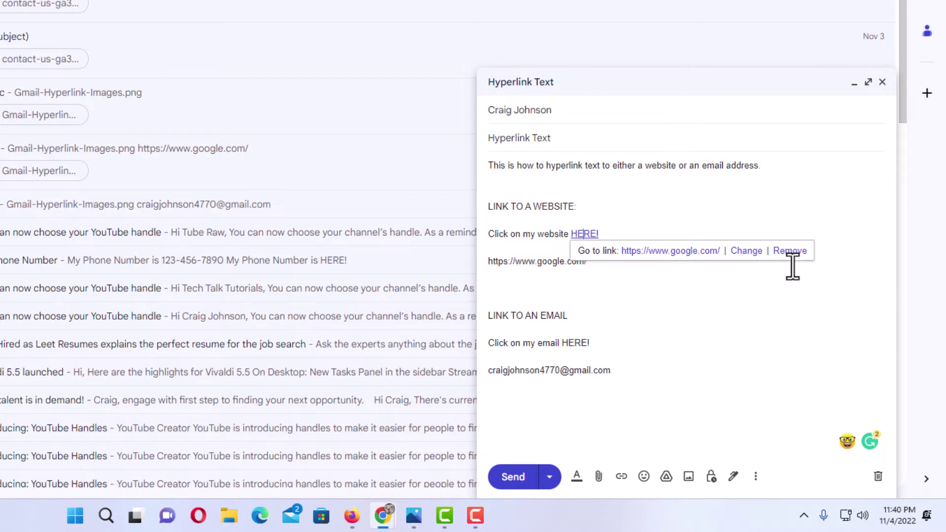
left_click(755, 300)
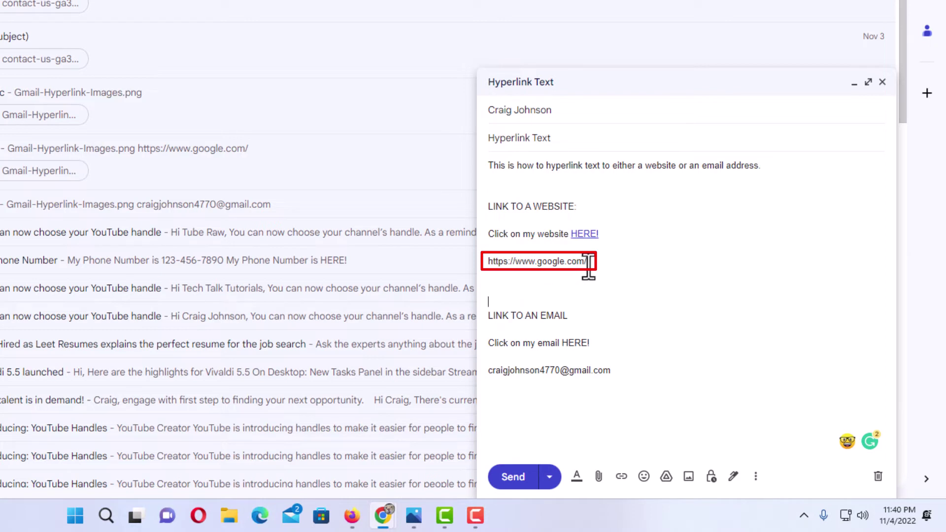
left_click_drag(589, 261, 489, 262)
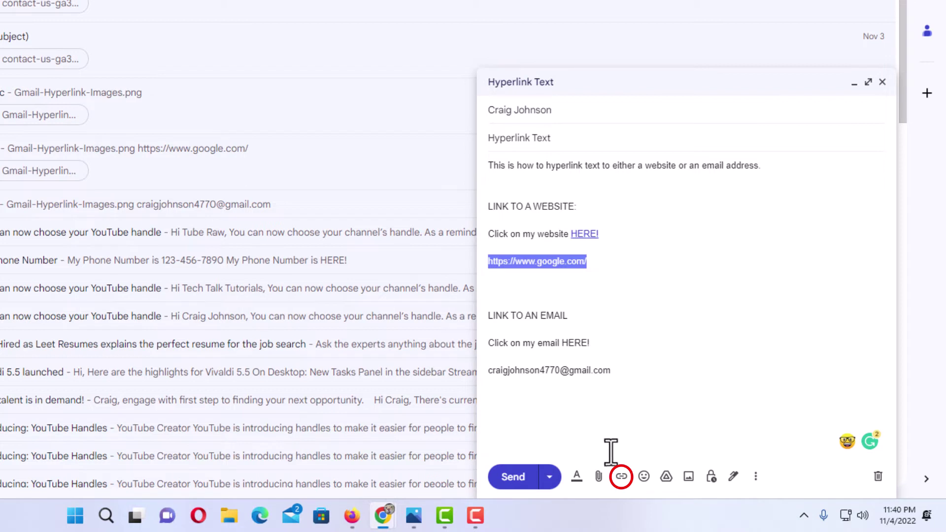
left_click(622, 485)
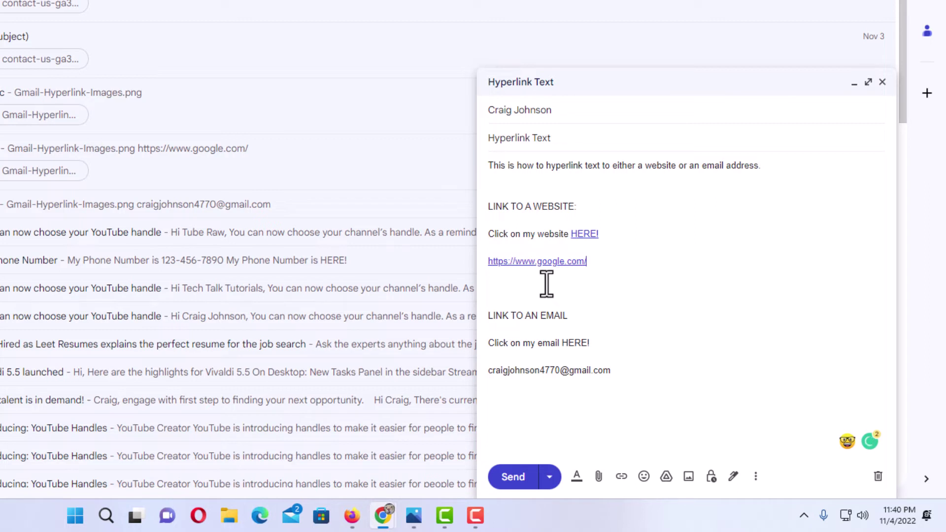
left_click(543, 262)
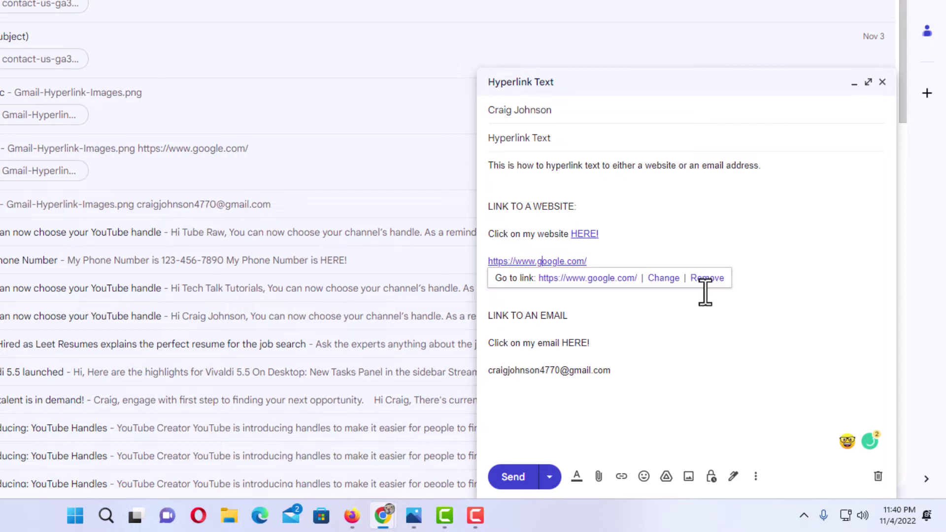
left_click(702, 325)
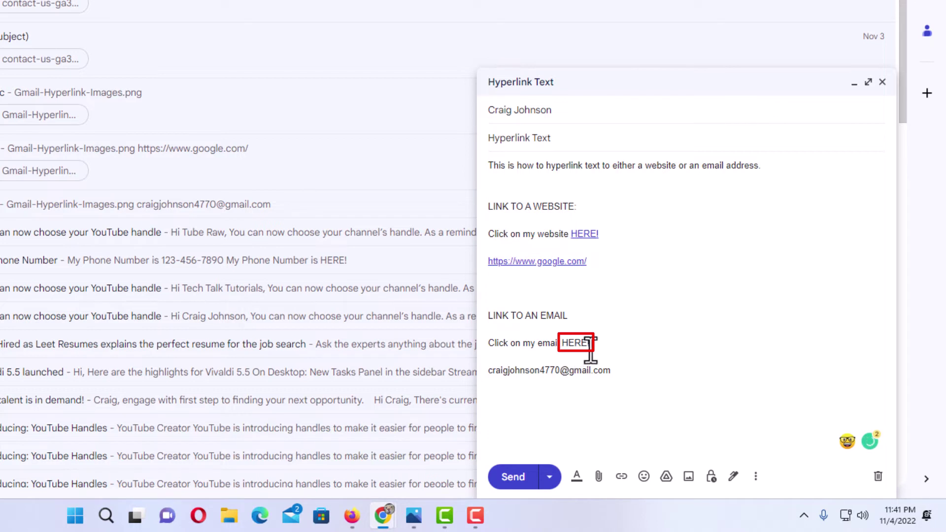
- Link the email line's 'HERE!' to the pasted e-mail address and check the link preview
left_click_drag(593, 342, 566, 347)
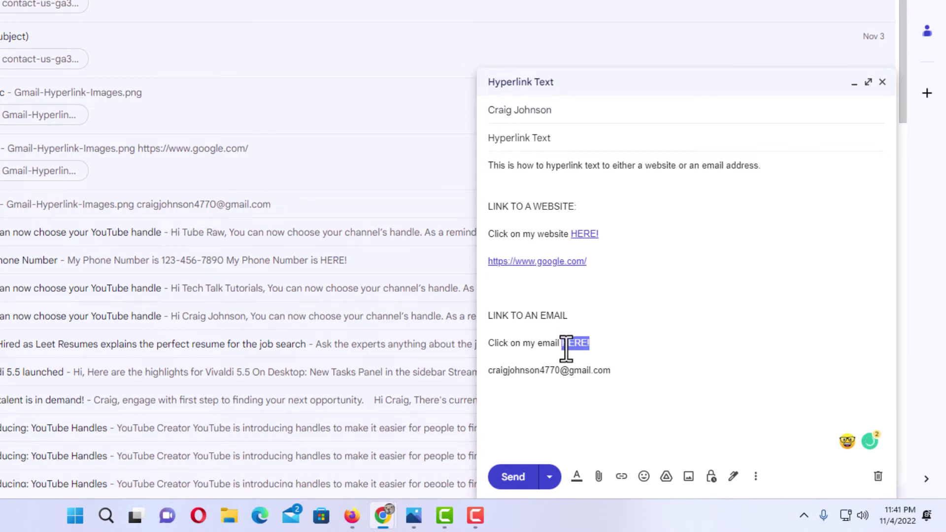
left_click(620, 477)
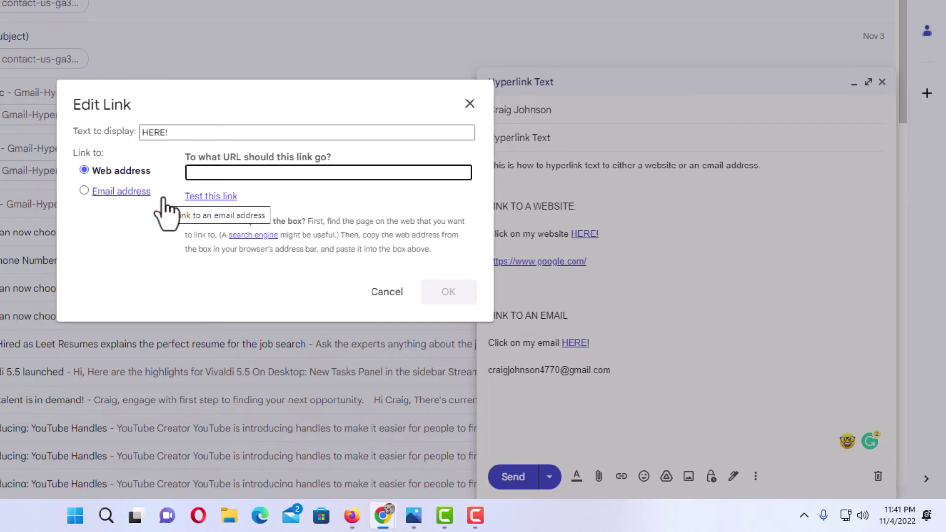
left_click(84, 190)
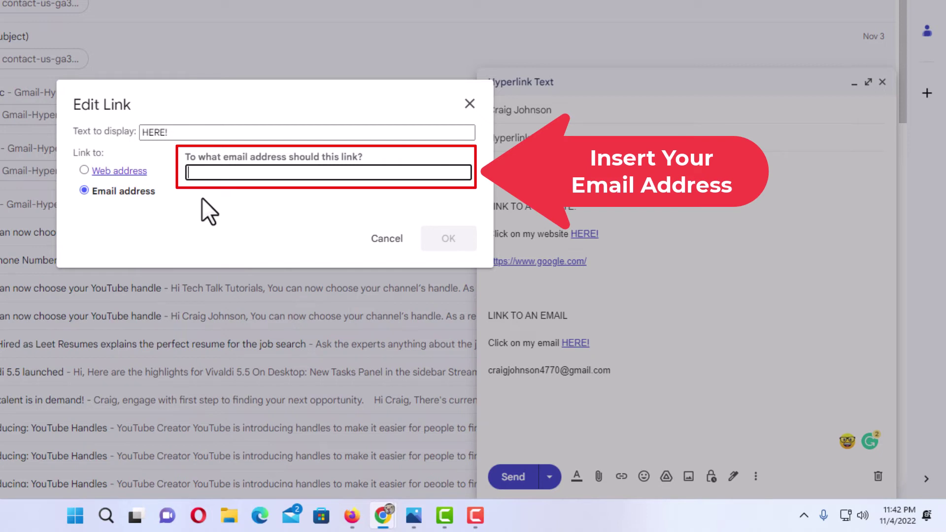
key("ctrl+v")
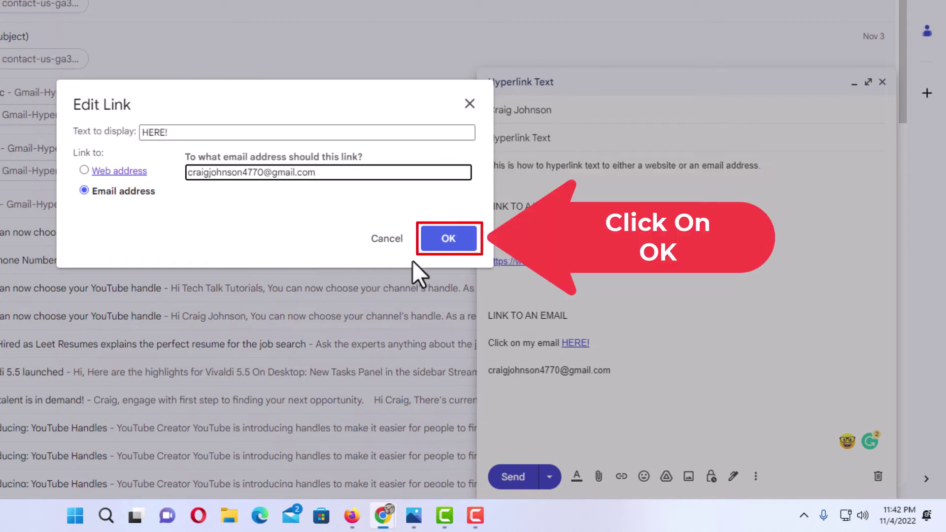
left_click(448, 241)
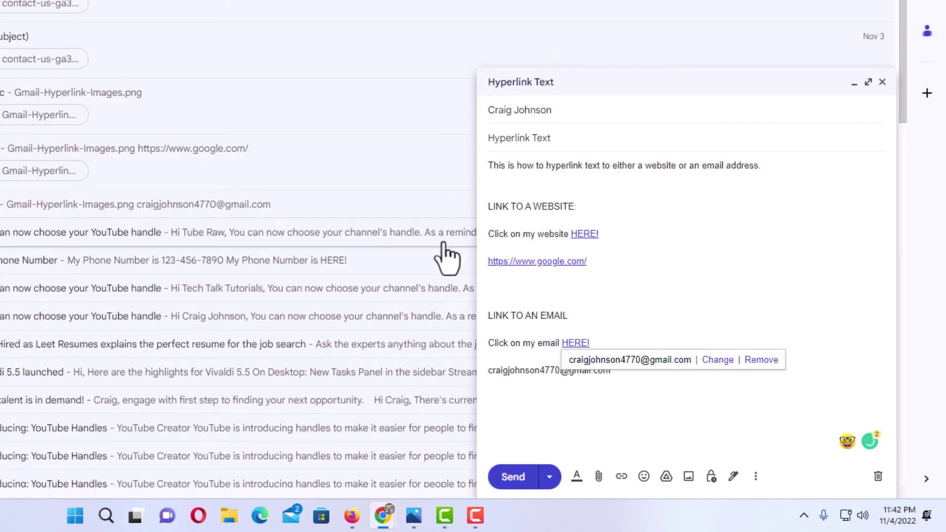
left_click(632, 416)
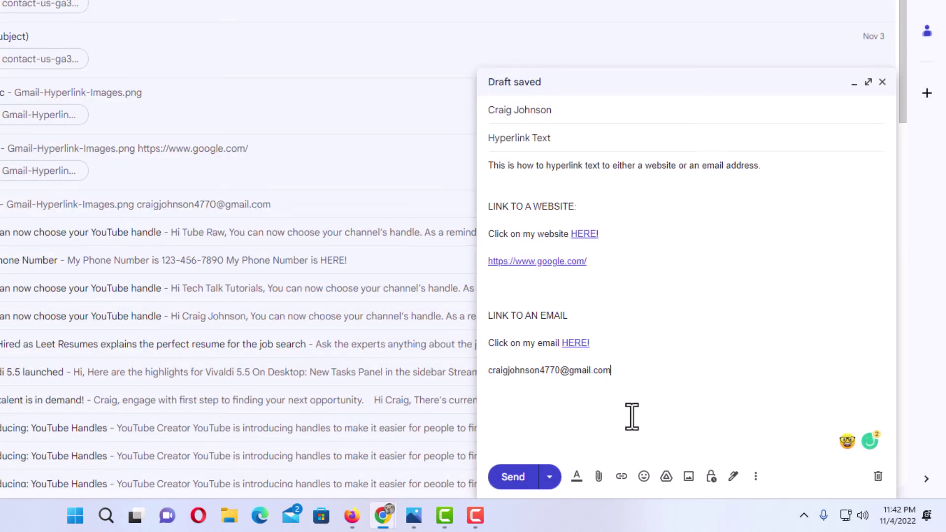
left_click(577, 343)
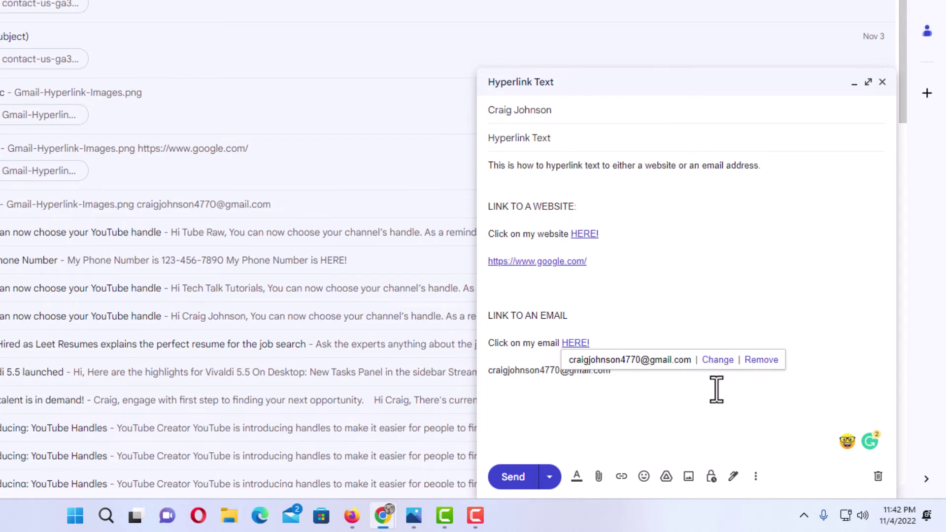
left_click(645, 416)
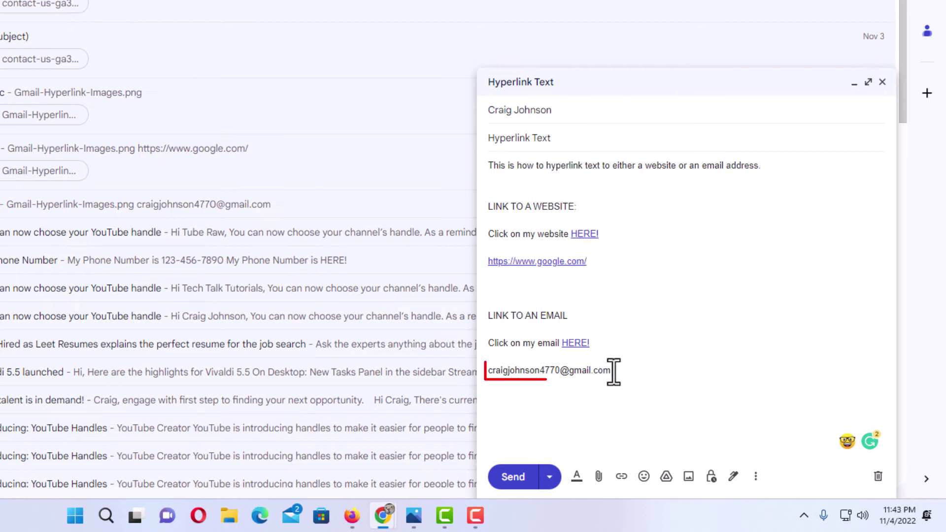
- Hyperlink the plain e-mail address line beneath the second 'HERE!' link
left_click_drag(613, 371, 491, 377)
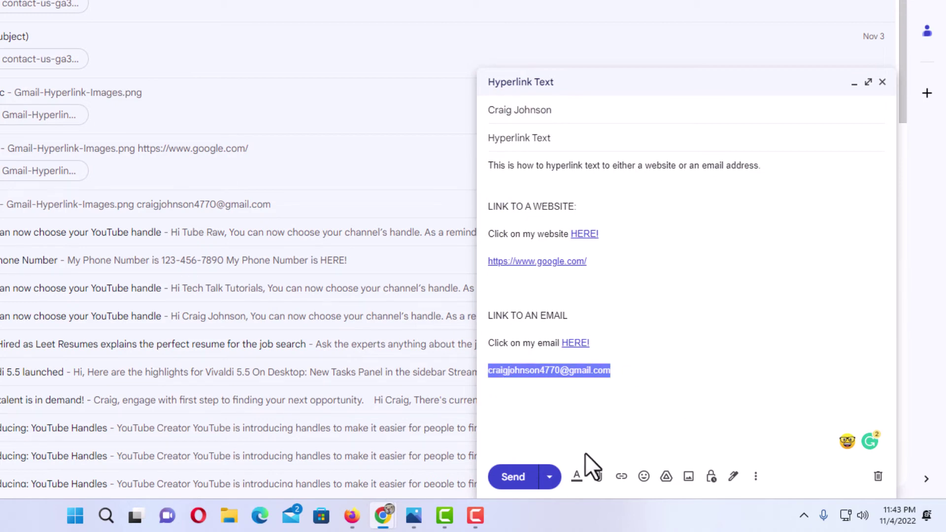
left_click(621, 477)
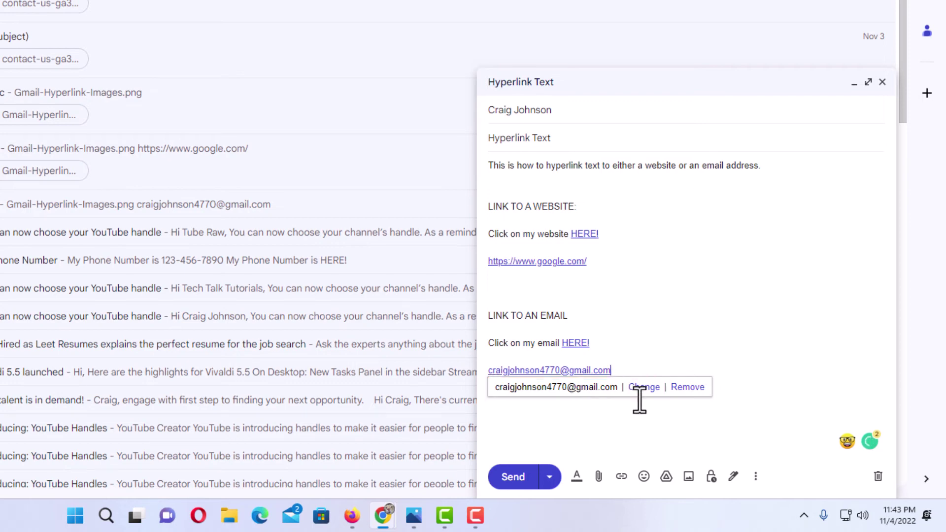
left_click(681, 426)
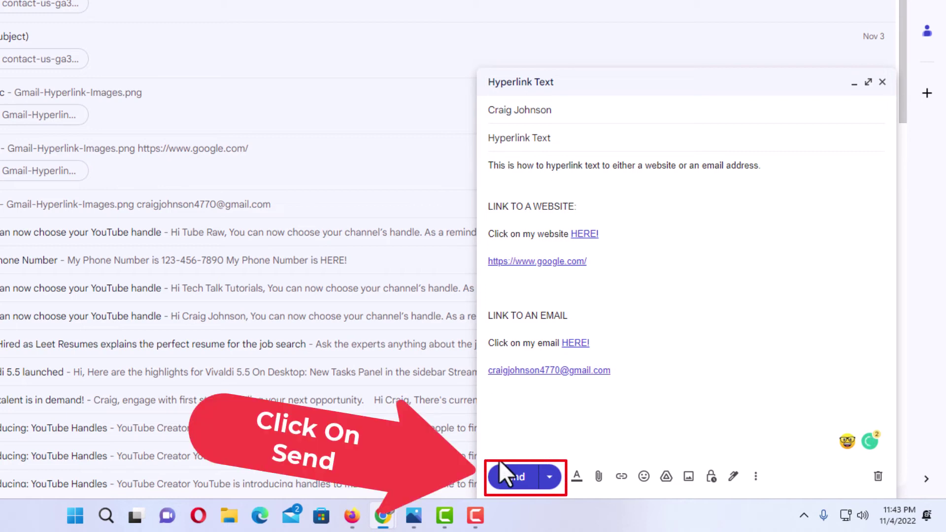
- Send the 'Hyperlink Text' message from the compose window
left_click(512, 482)
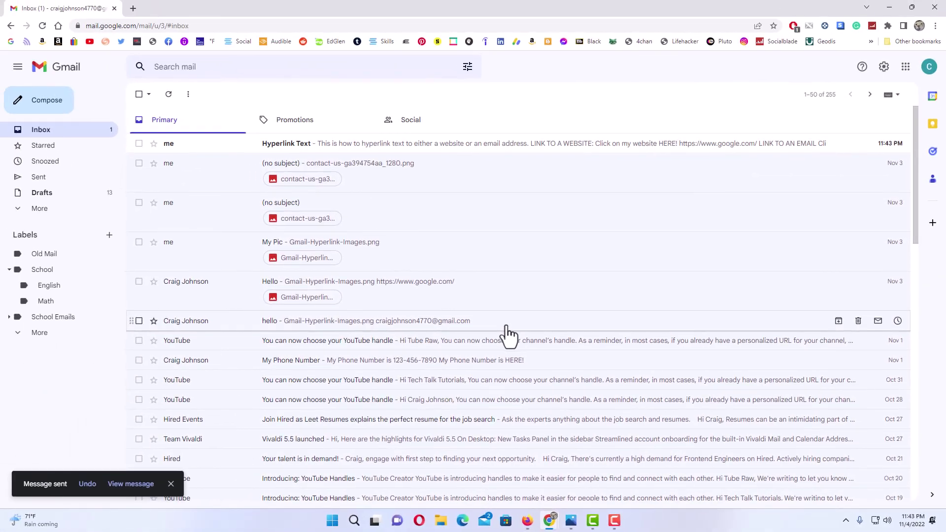
- Open the received 'Hyperlink Text' message and test the 'HERE!' and google.com links, closing each Google tab
left_click(321, 155)
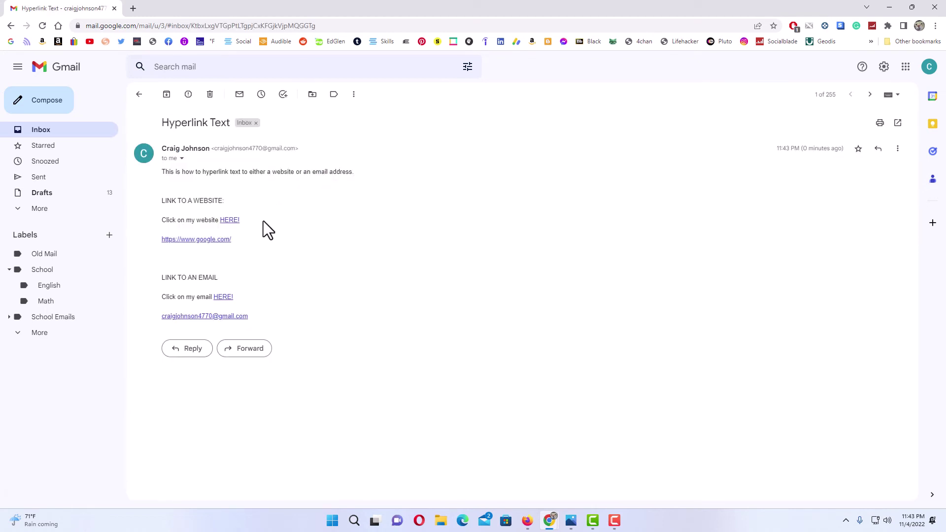
left_click(233, 221)
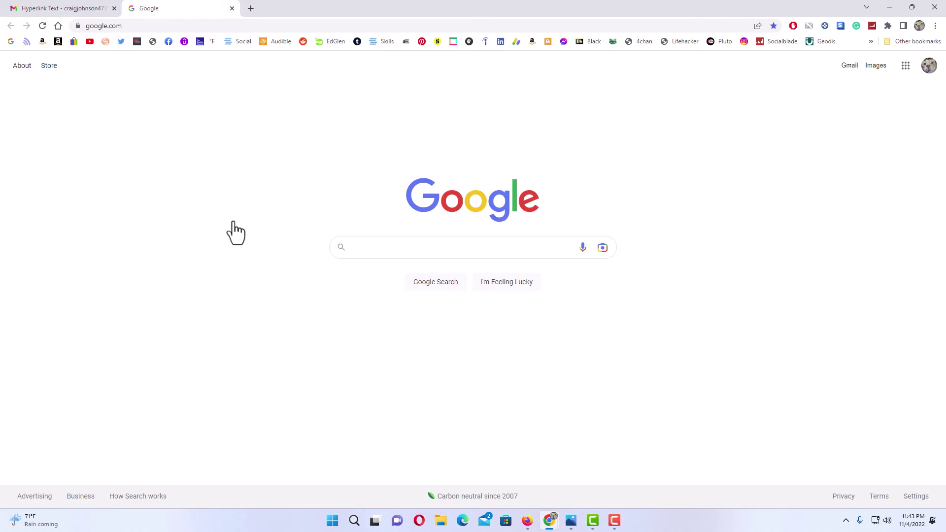
left_click(231, 9)
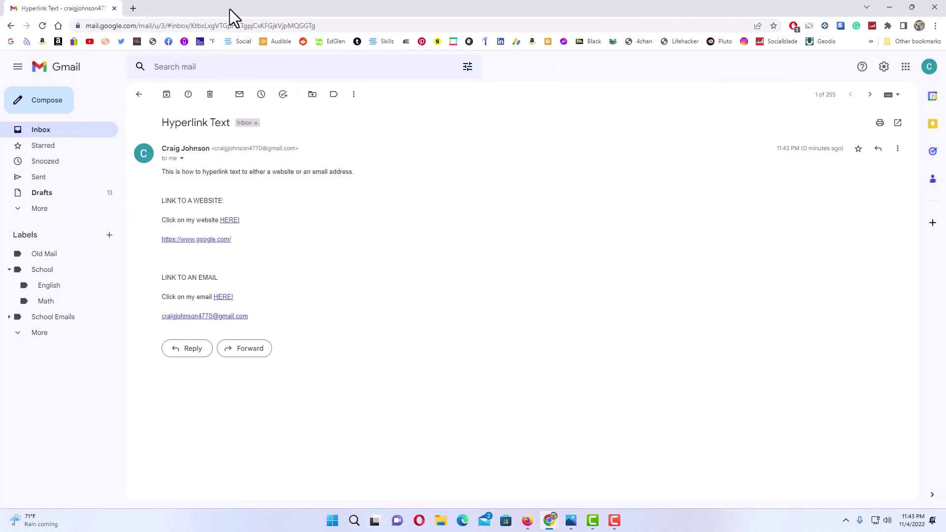
left_click(206, 240)
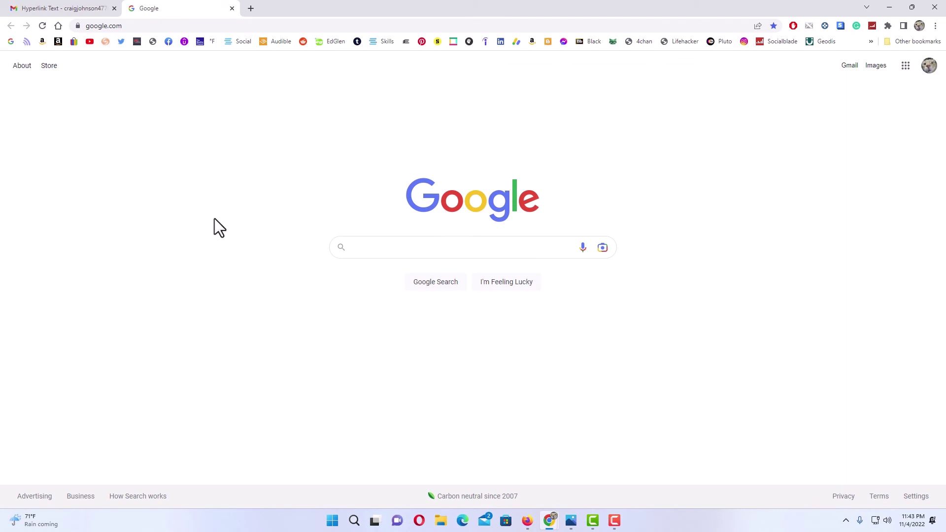
left_click(229, 9)
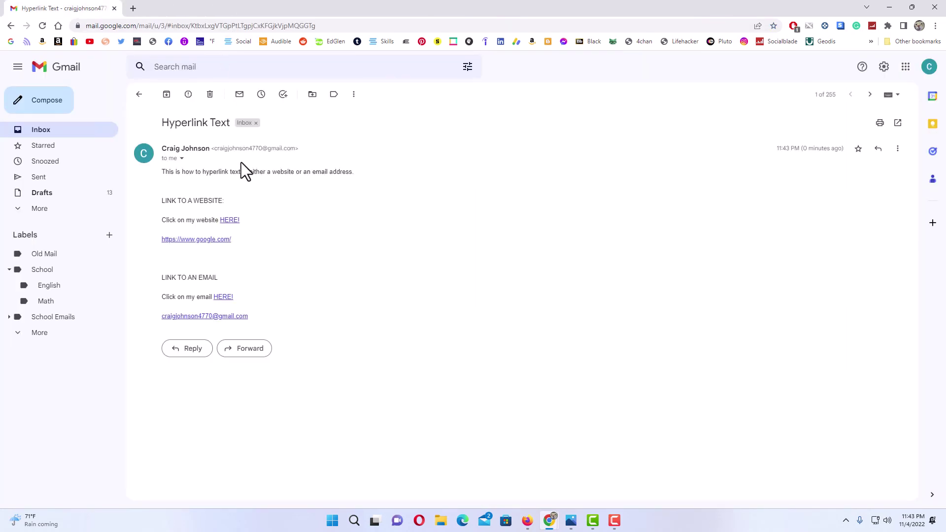
left_click(224, 298)
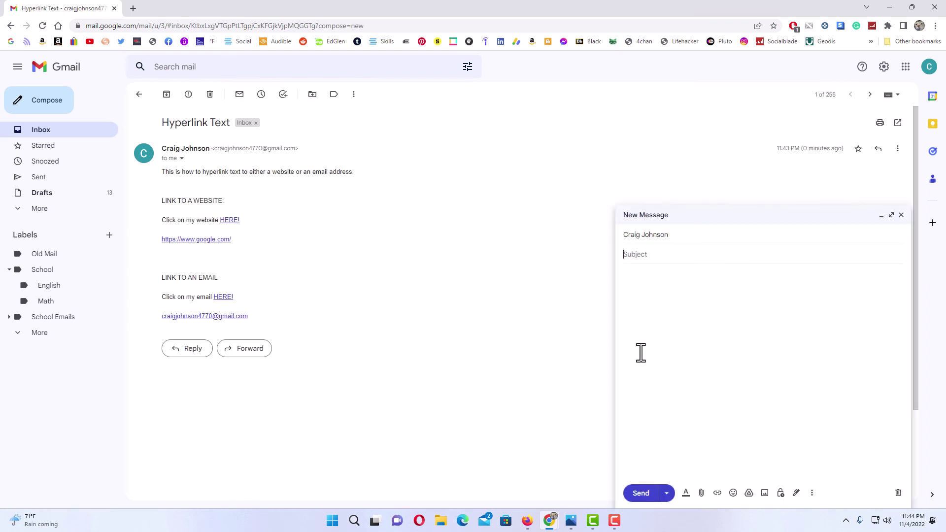
left_click(652, 233)
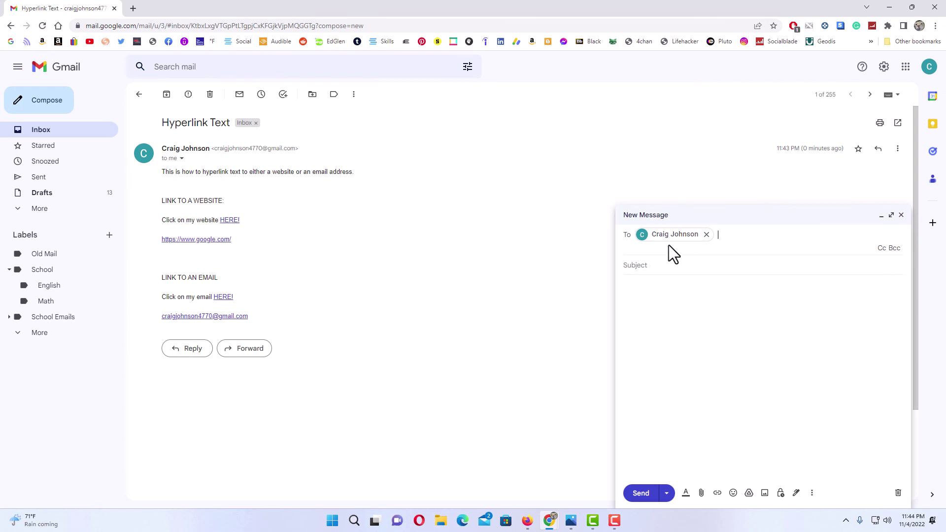
mouse_move(664, 235)
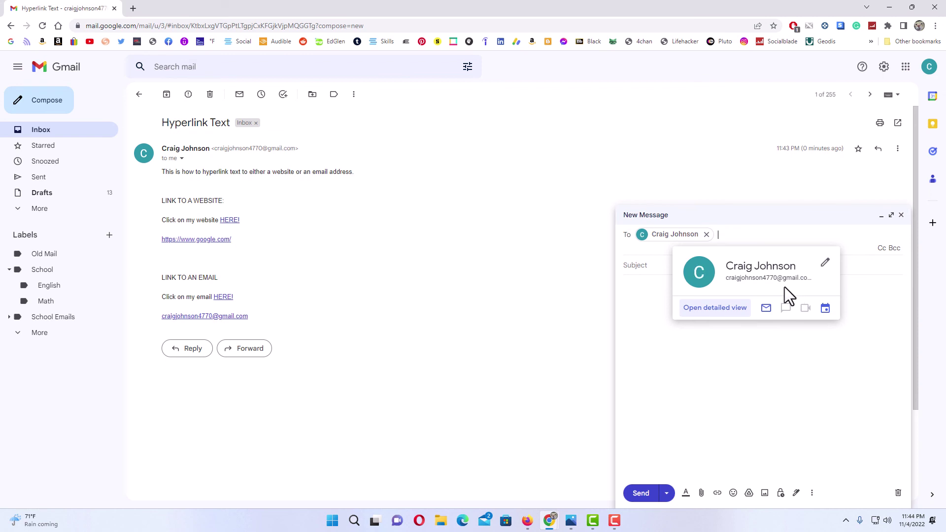
left_click(901, 215)
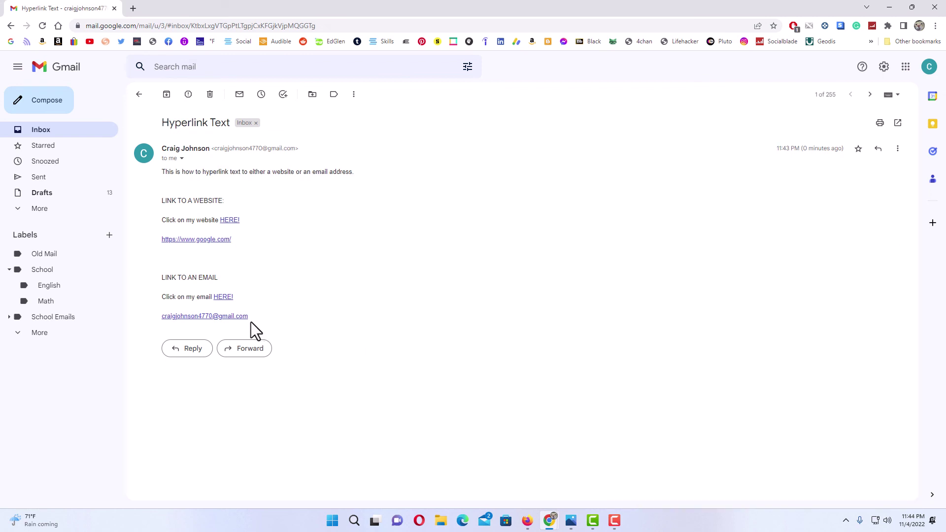
left_click(222, 319)
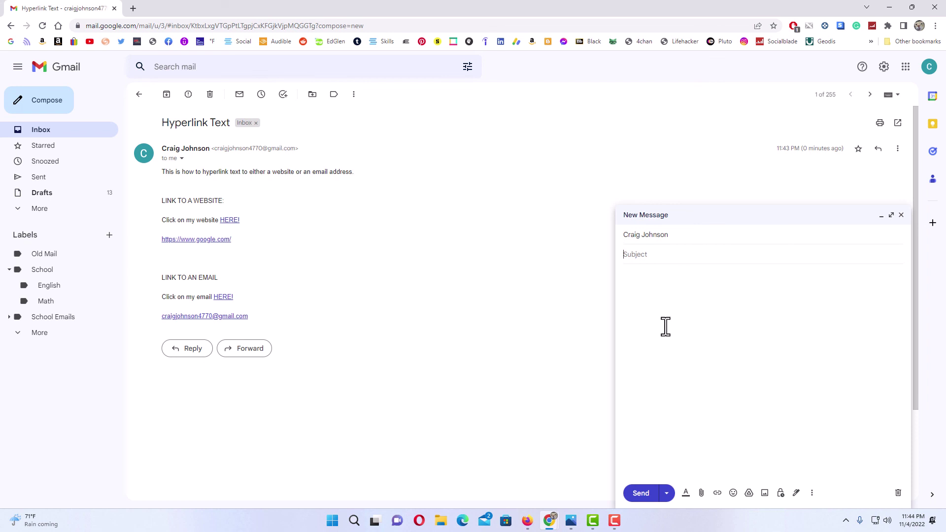
left_click(662, 235)
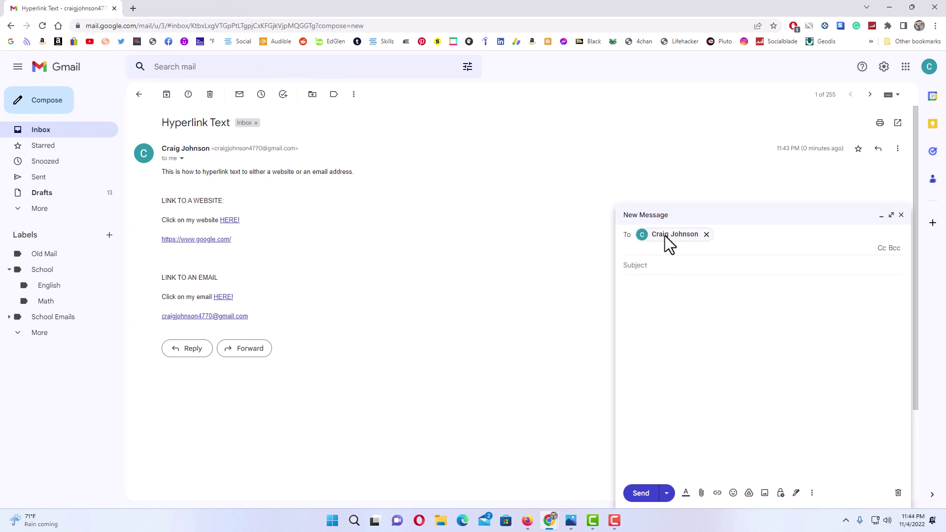
left_click(664, 236)
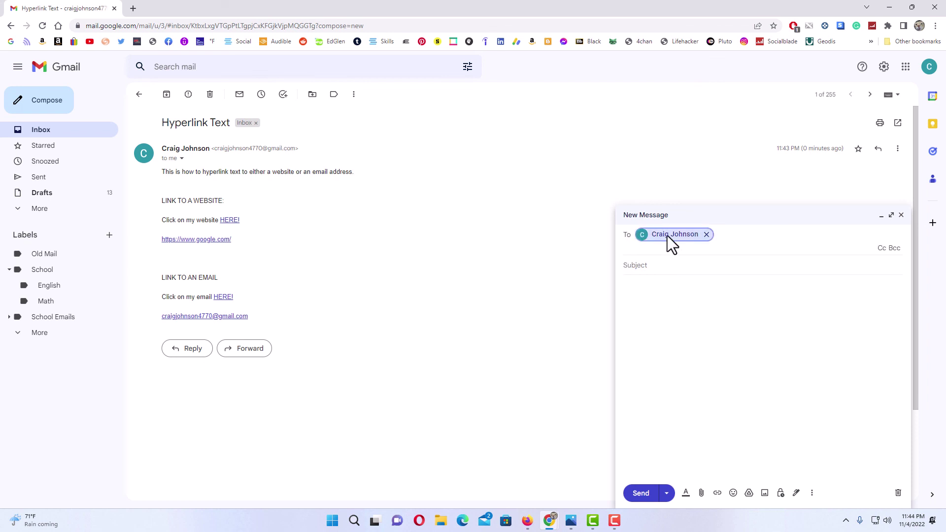
mouse_move(667, 235)
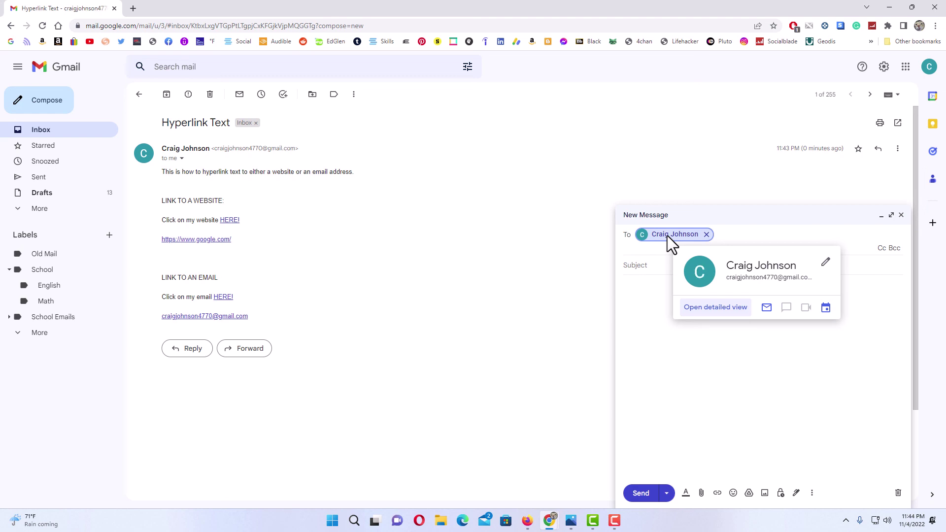
left_click(901, 216)
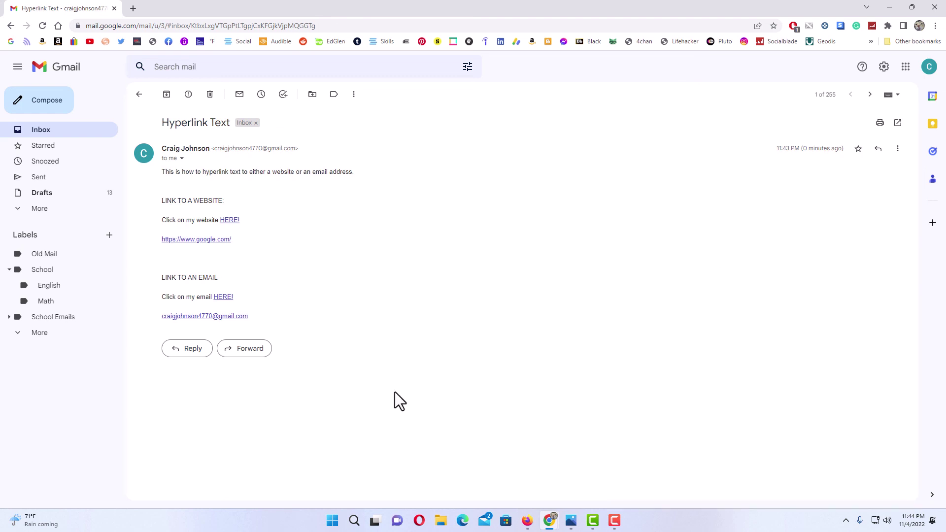